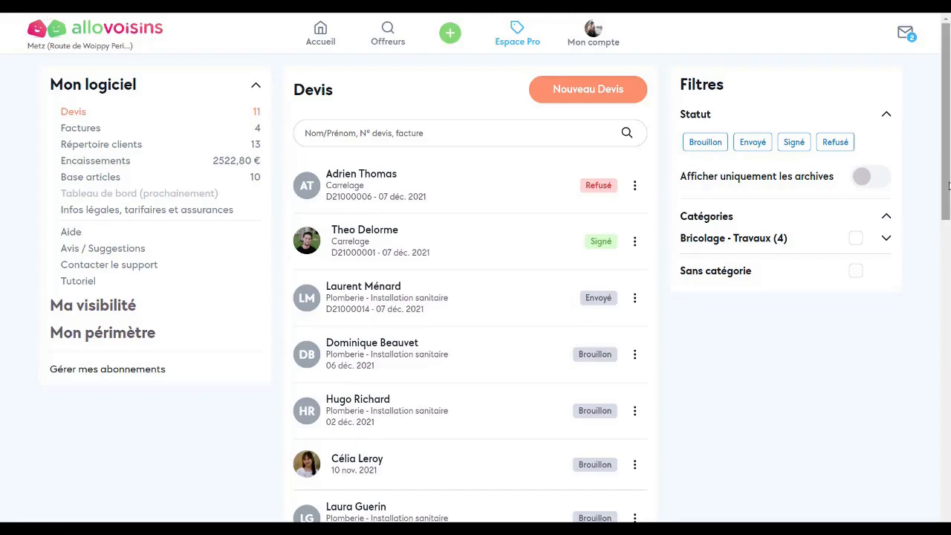
- Start a new quote, view a client's edit card, then return to the empty Nouveau devis form
{"action": "left_click_drag", "start_coordinate": [949, 199], "coordinate": [949, 205]}
{"action": "scroll", "coordinate": [398, 419], "scroll_direction": "down", "scroll_amount": 5}
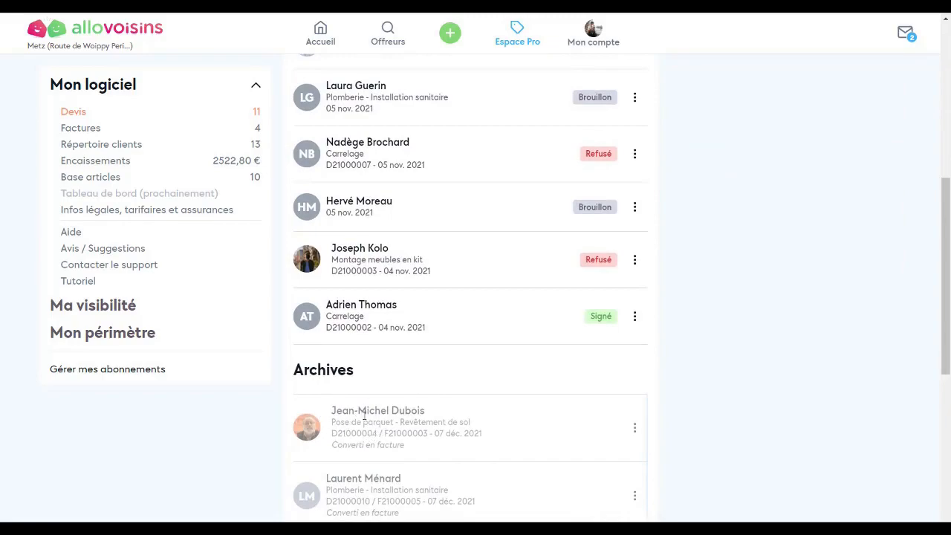
{"action": "scroll", "coordinate": [482, 271], "scroll_direction": "up", "scroll_amount": 6}
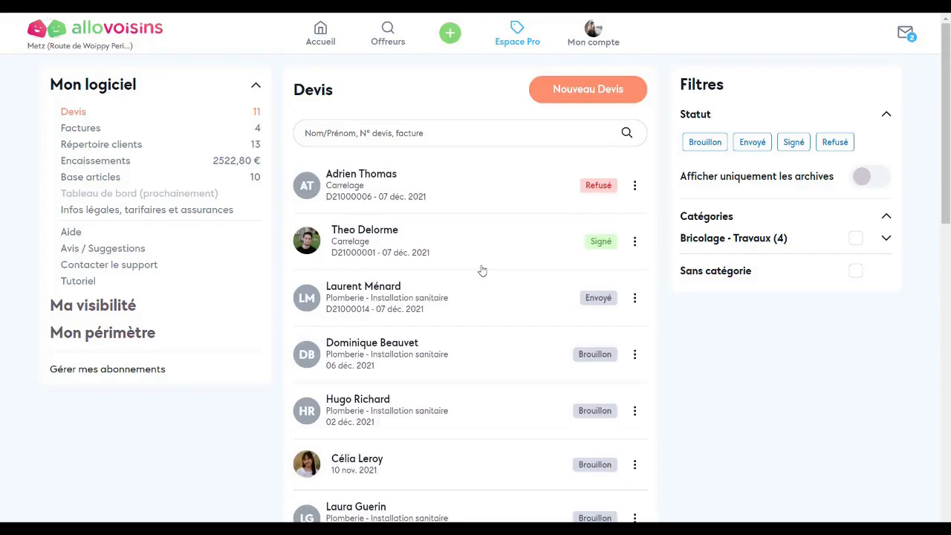
{"action": "left_click", "coordinate": [598, 102]}
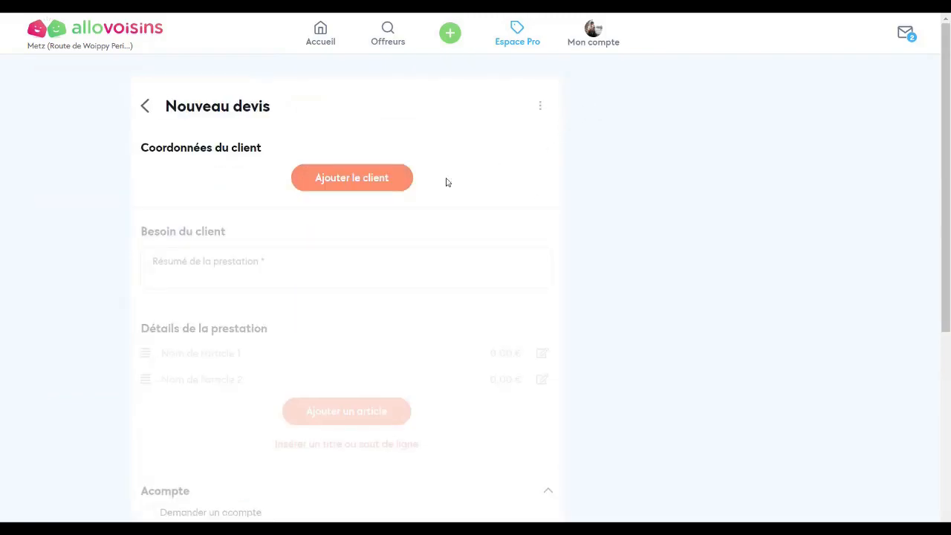
{"action": "left_click", "coordinate": [346, 179]}
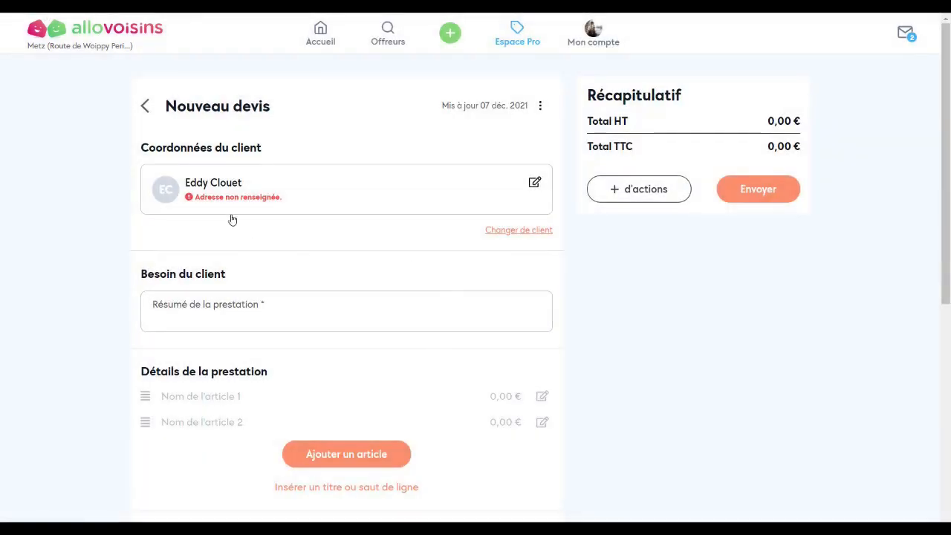
{"action": "left_click", "coordinate": [534, 183]}
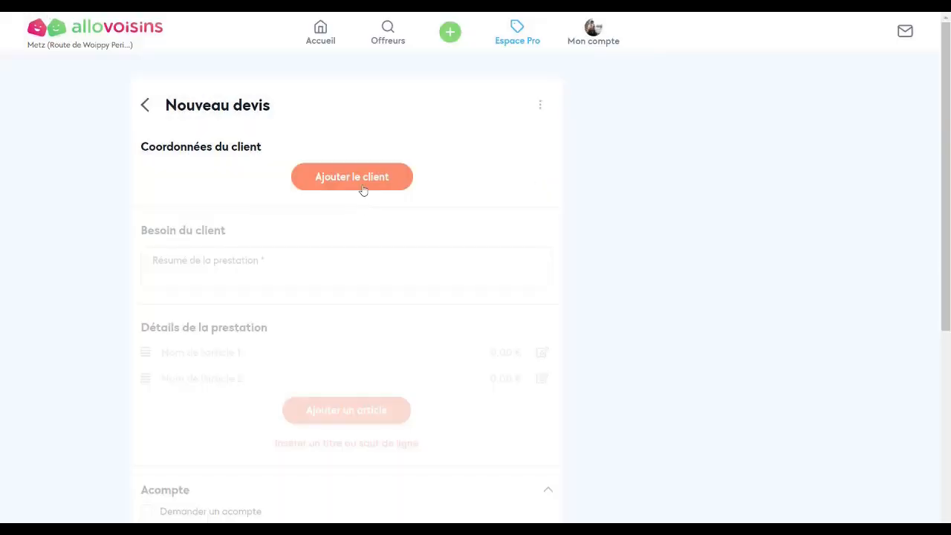
- Begin a new client from the client list by entering their mobile number
{"action": "left_click", "coordinate": [363, 188]}
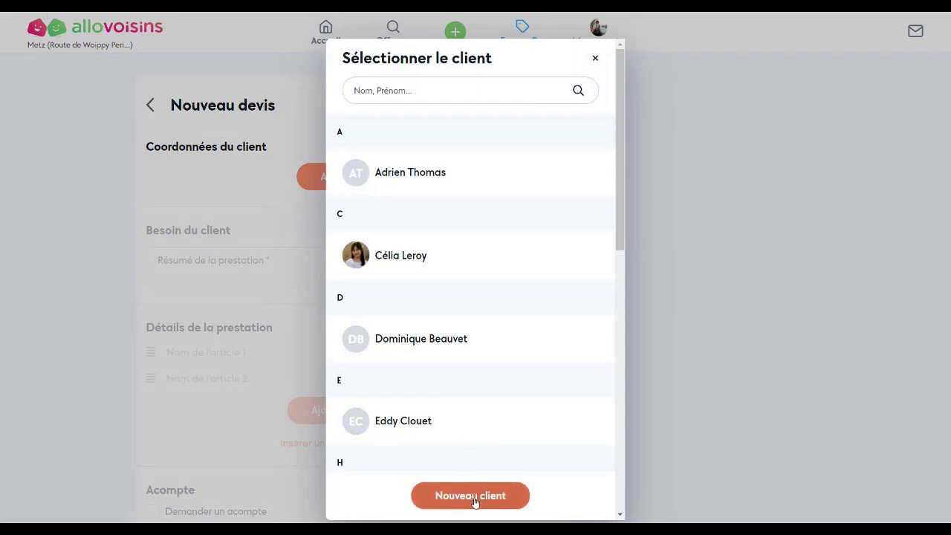
{"action": "left_click", "coordinate": [475, 496]}
{"action": "left_click", "coordinate": [413, 296]}
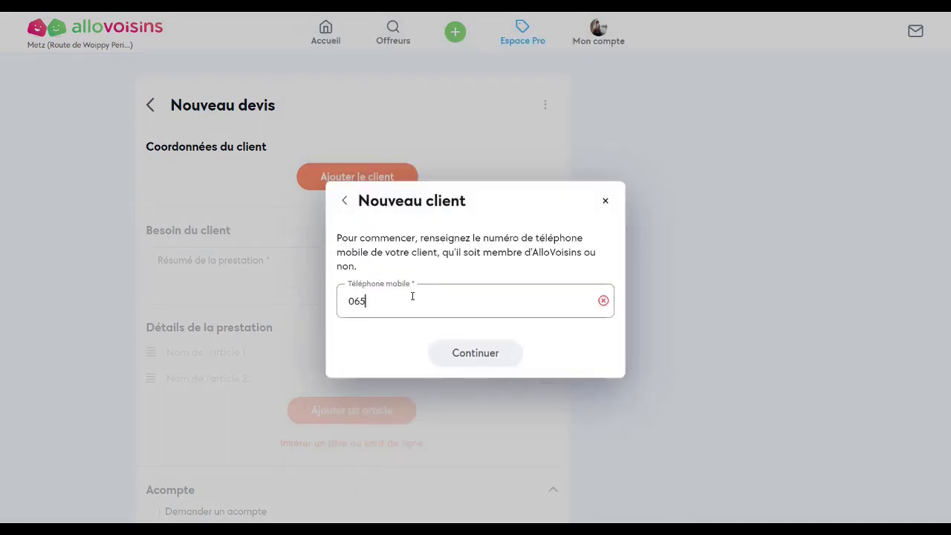
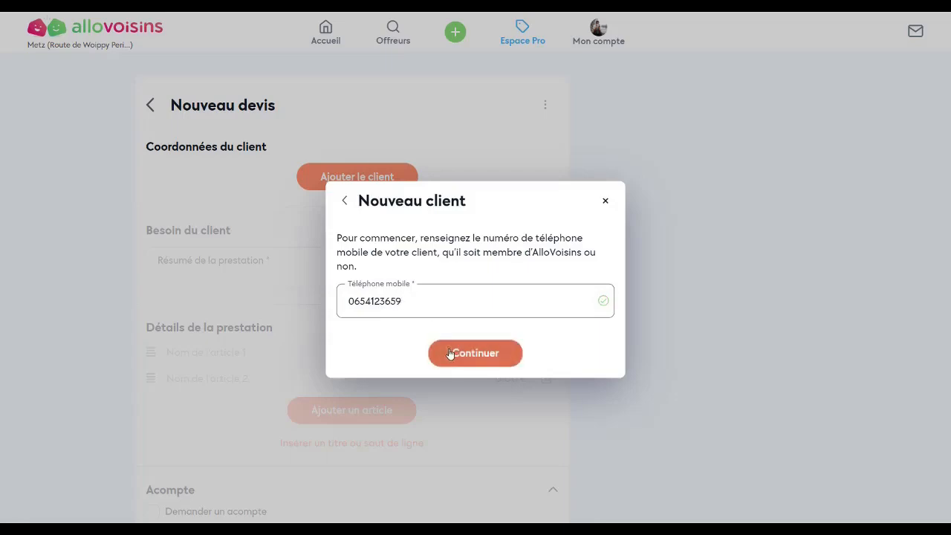
{"action": "left_click", "coordinate": [445, 351]}
- Fill in the client's first name, last name and suggested postal address, then save them to the quote
{"action": "left_click", "coordinate": [376, 180]}
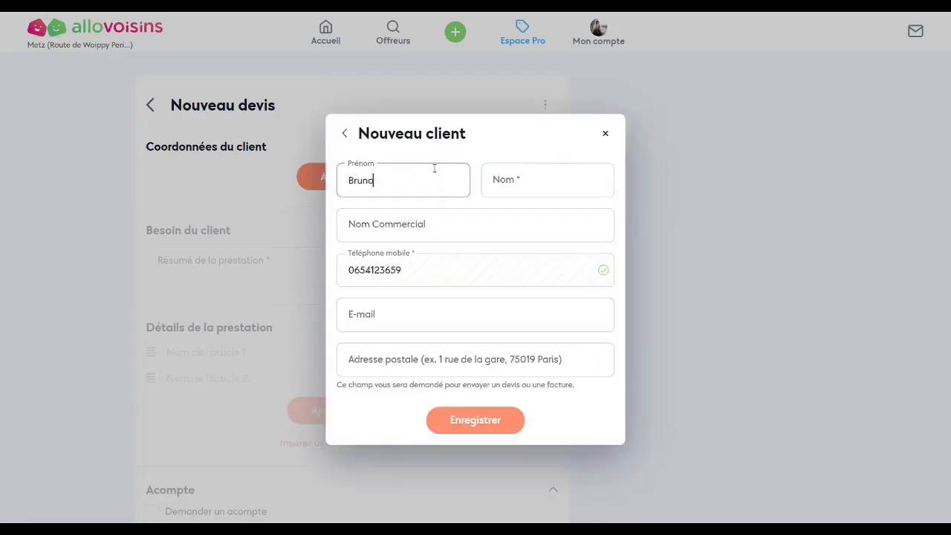
{"action": "left_click", "coordinate": [537, 180]}
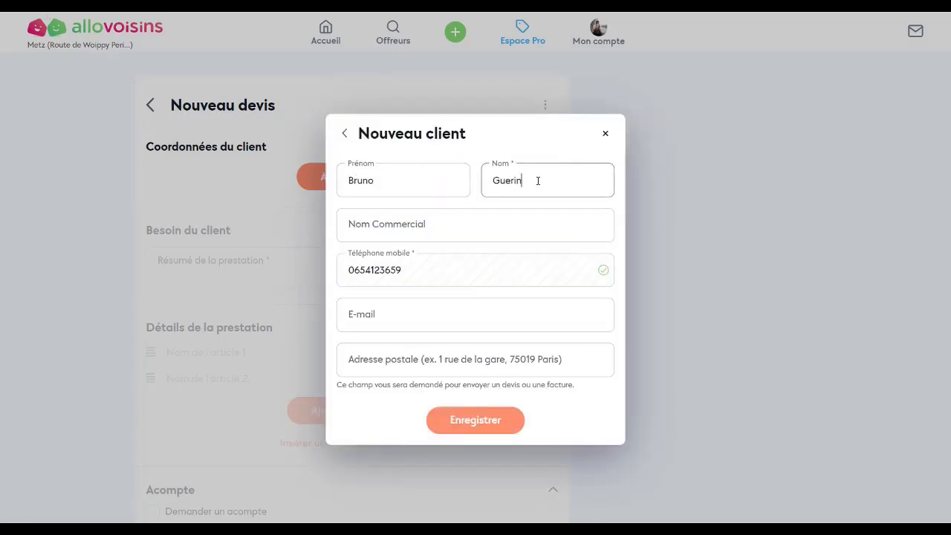
{"action": "left_click", "coordinate": [408, 364]}
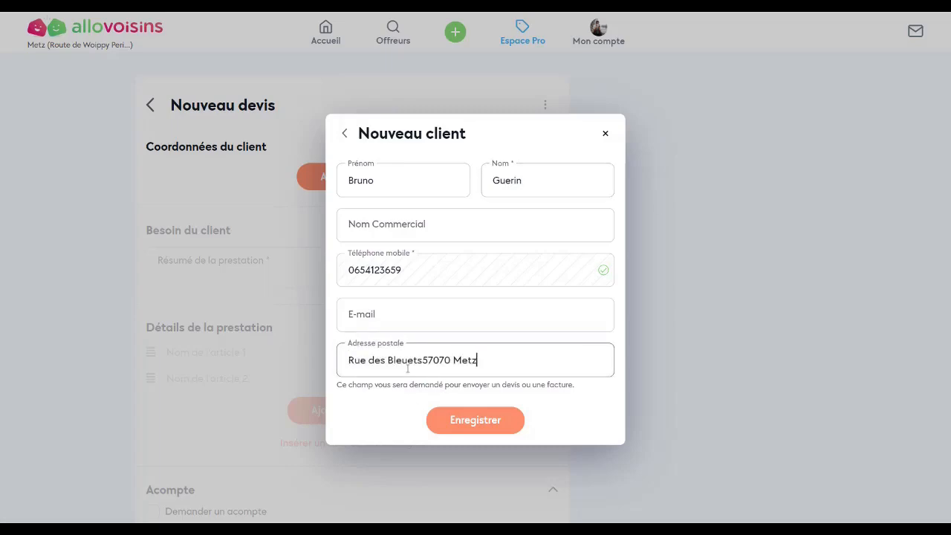
{"action": "left_click", "coordinate": [425, 377]}
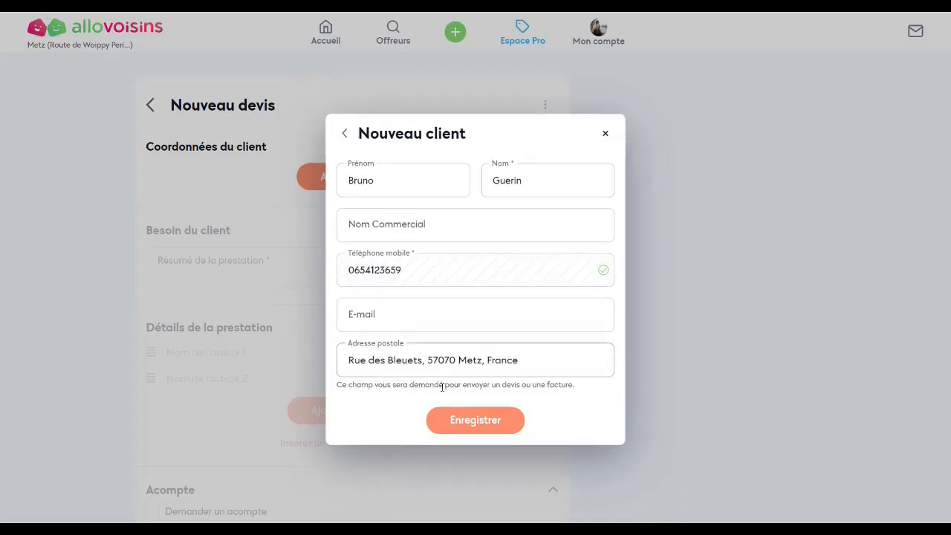
{"action": "left_click", "coordinate": [462, 419]}
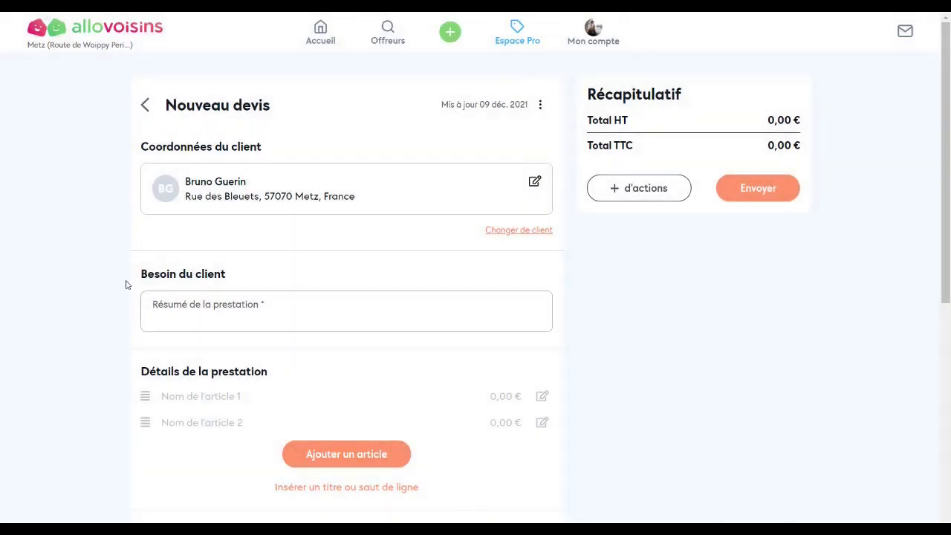
- Paste 'Carreler une salle de bain de 9m2' into the Résumé de la prestation field
{"action": "left_click", "coordinate": [203, 306]}
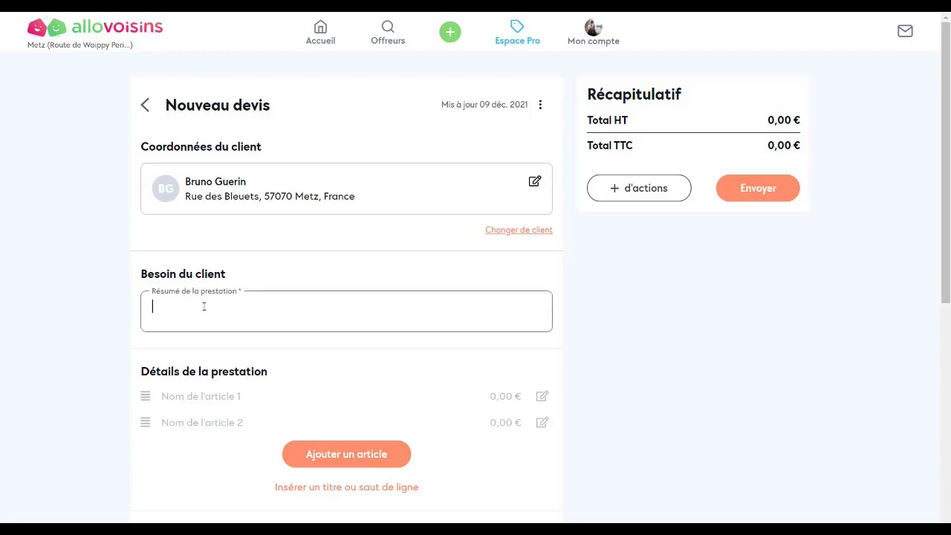
{"action": "type", "text": "Carreler une salle de bain de 9m2"}
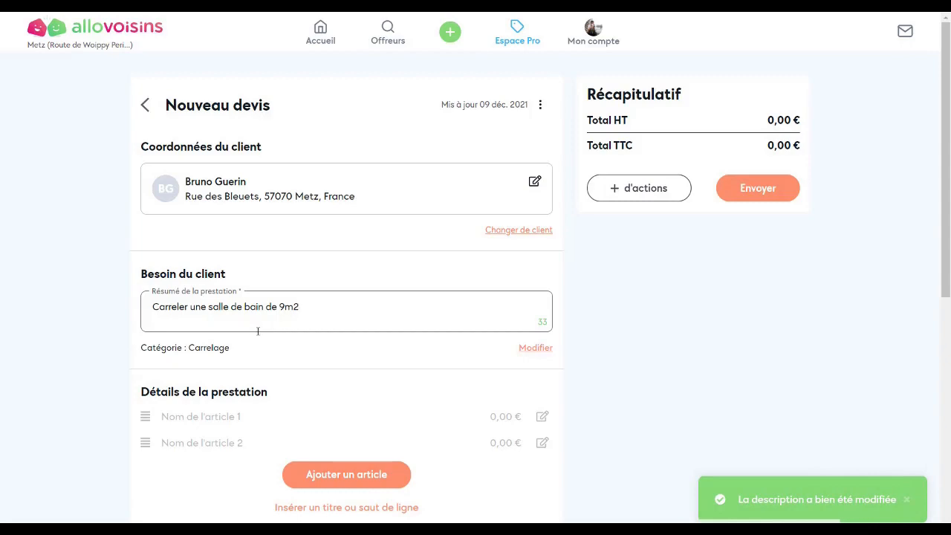
{"action": "scroll", "coordinate": [258, 330], "scroll_direction": "down", "scroll_amount": 3}
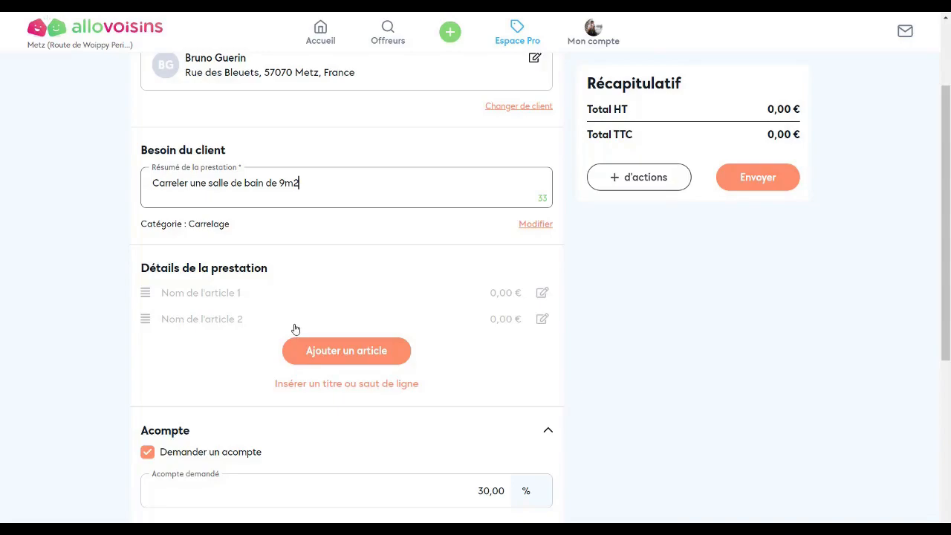
- Add the Pose carrelage article at 550,00 € HT from the article list
{"action": "left_click", "coordinate": [307, 348]}
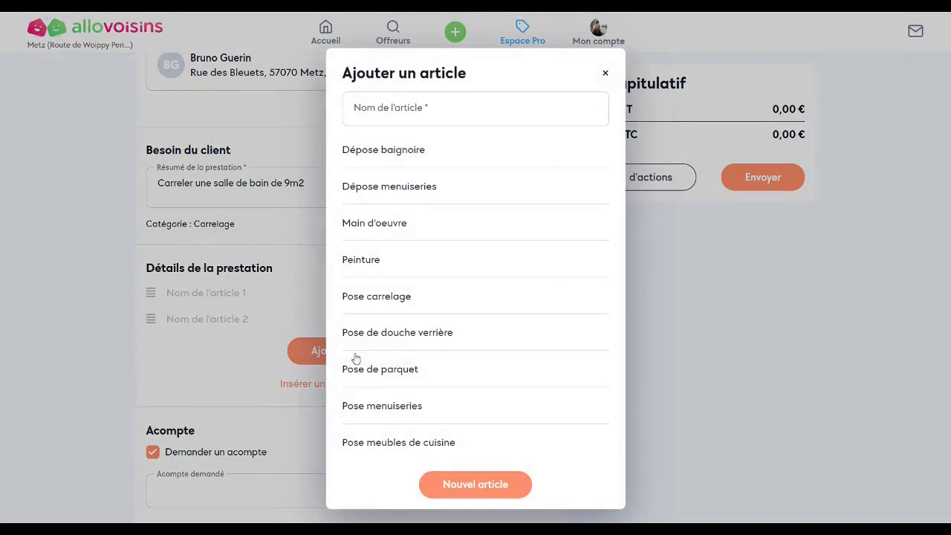
{"action": "left_click", "coordinate": [379, 304]}
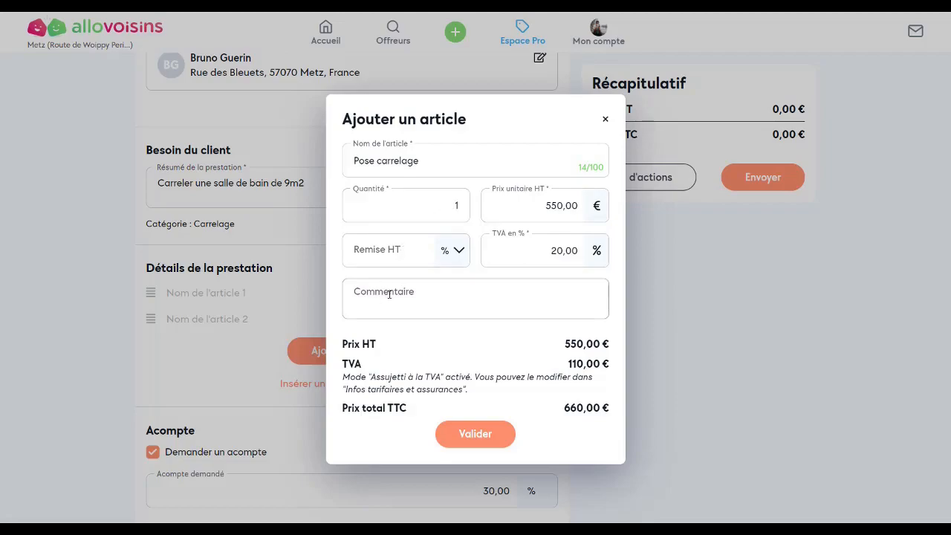
{"action": "left_click", "coordinate": [484, 435]}
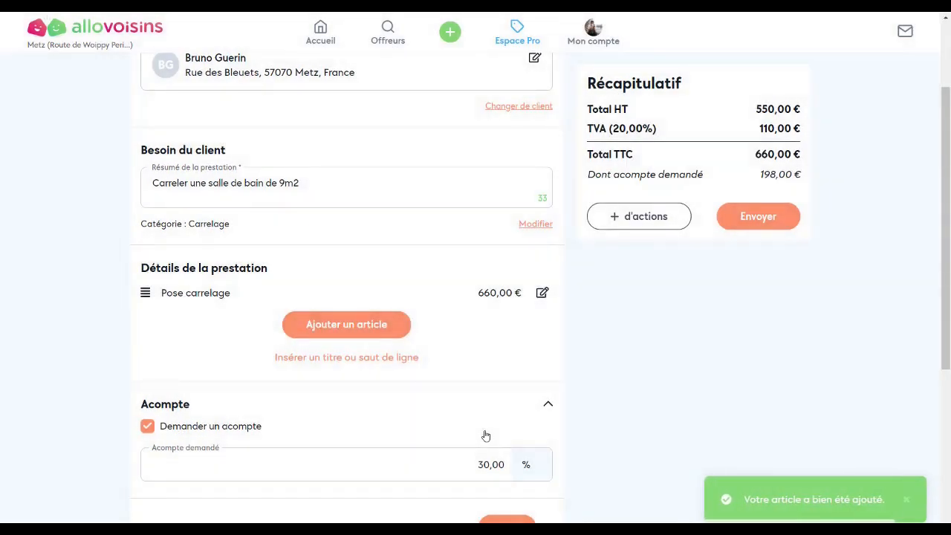
- Create a 'dépose carrelag' article at 350, saved to the article base with percent discount
{"action": "left_click", "coordinate": [351, 325]}
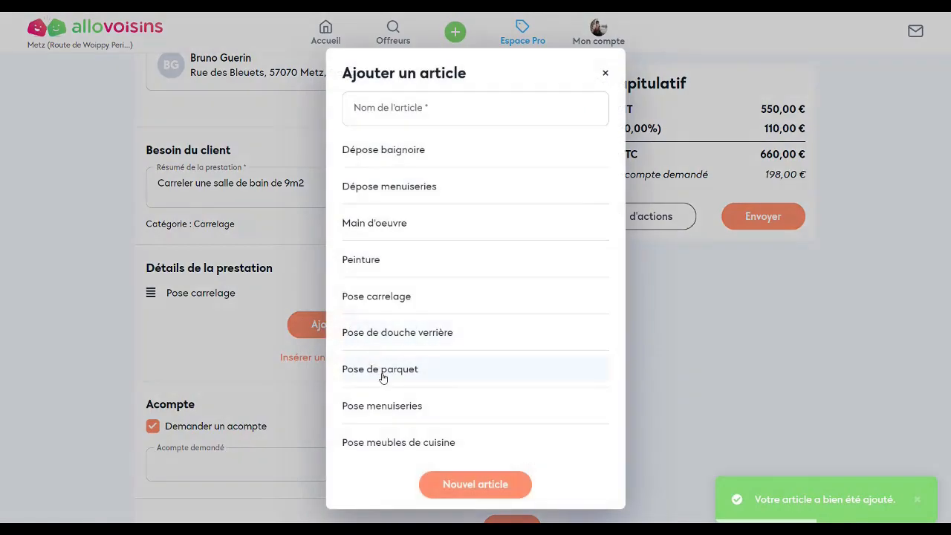
{"action": "left_click", "coordinate": [460, 484]}
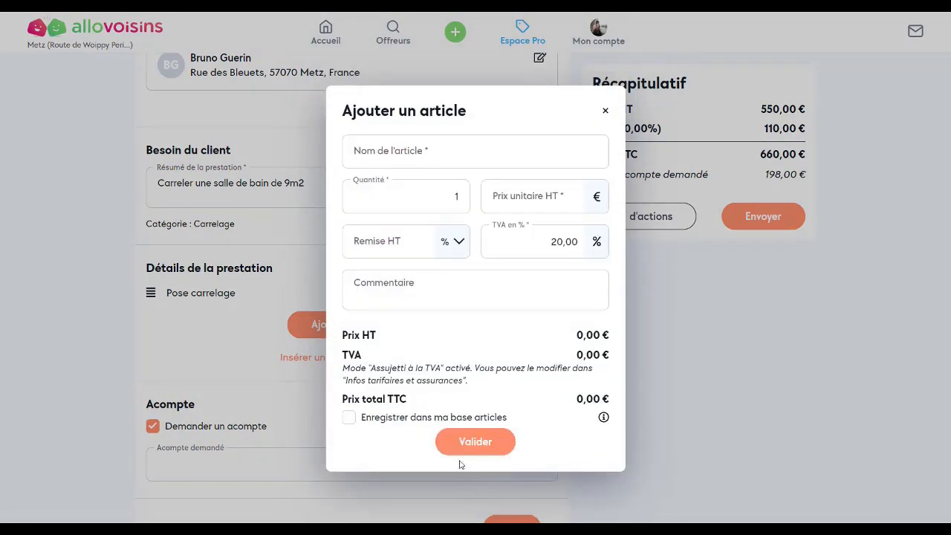
{"action": "left_click", "coordinate": [366, 150]}
{"action": "type", "text": "d"}
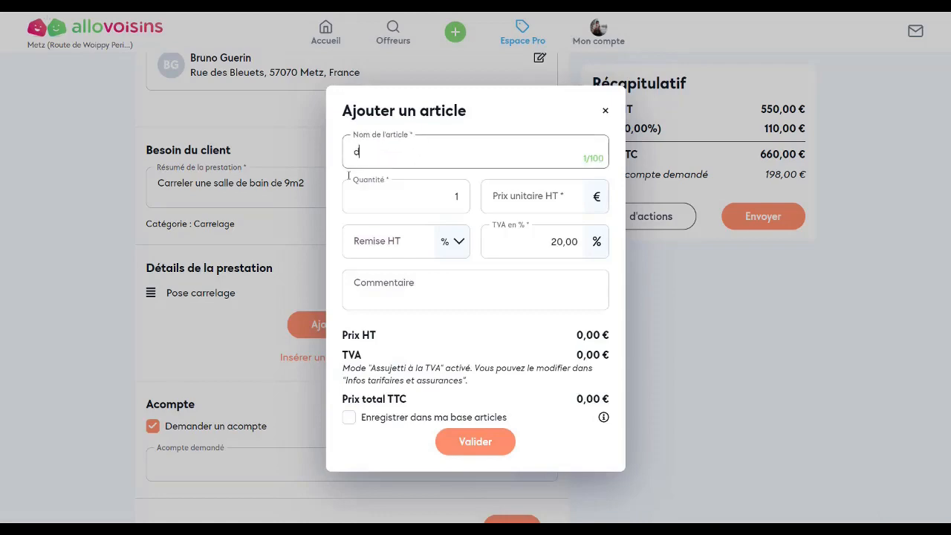
{"action": "type", "text": "épose carrelage"}
{"action": "left_click", "coordinate": [556, 197]}
{"action": "type", "text": "350"}
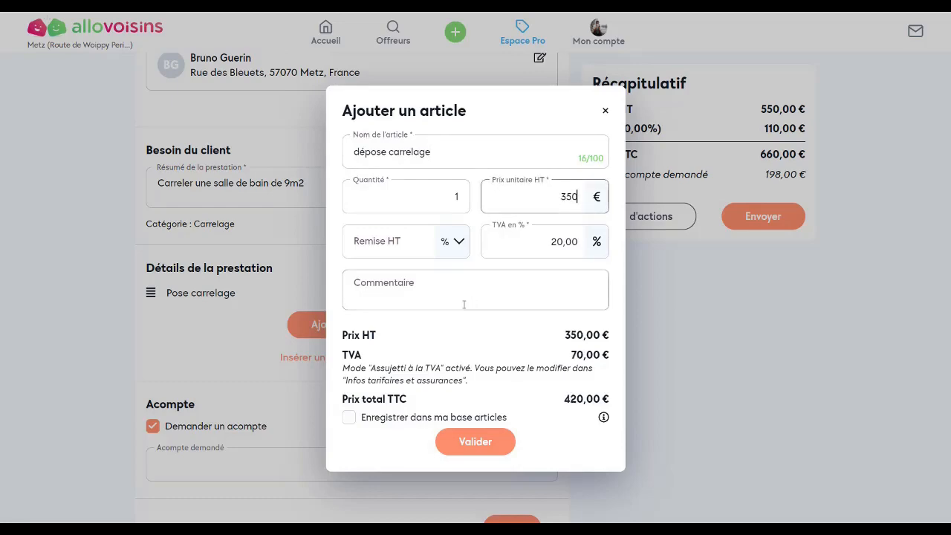
{"action": "left_click", "coordinate": [347, 421]}
{"action": "left_click", "coordinate": [348, 419]}
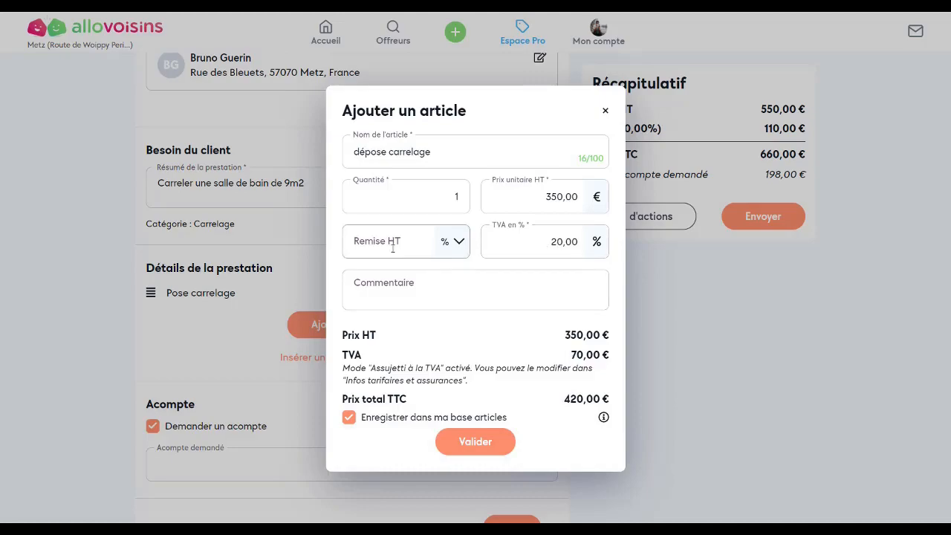
{"action": "left_click", "coordinate": [460, 244]}
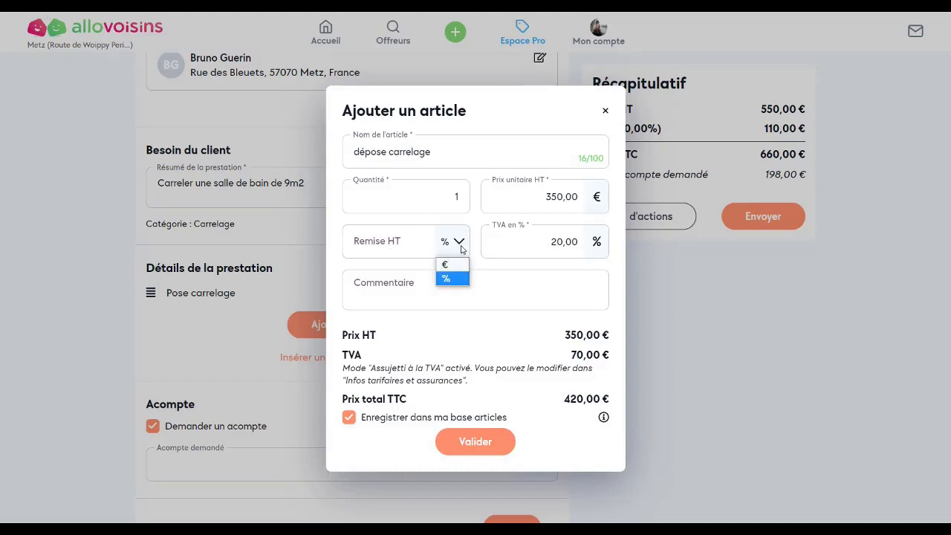
{"action": "left_click", "coordinate": [461, 245]}
{"action": "left_click", "coordinate": [486, 451]}
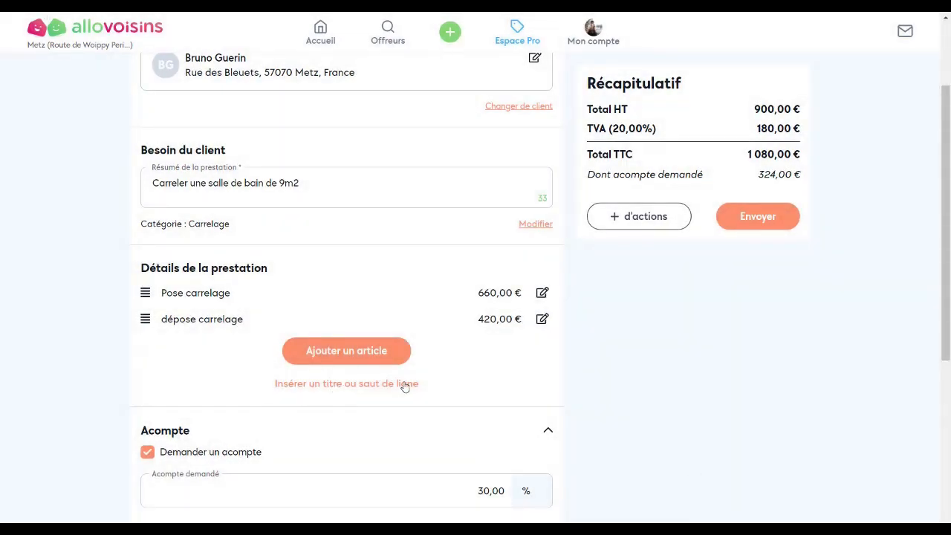
- Insert a 'Dépose' title into the quote's items
{"action": "left_click", "coordinate": [346, 389]}
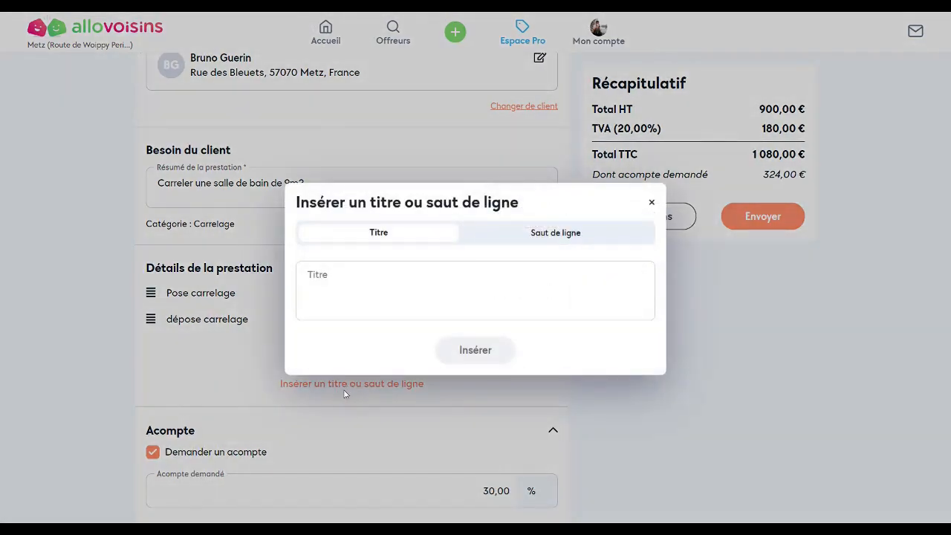
{"action": "left_click", "coordinate": [365, 279]}
{"action": "type", "text": "Dépose"}
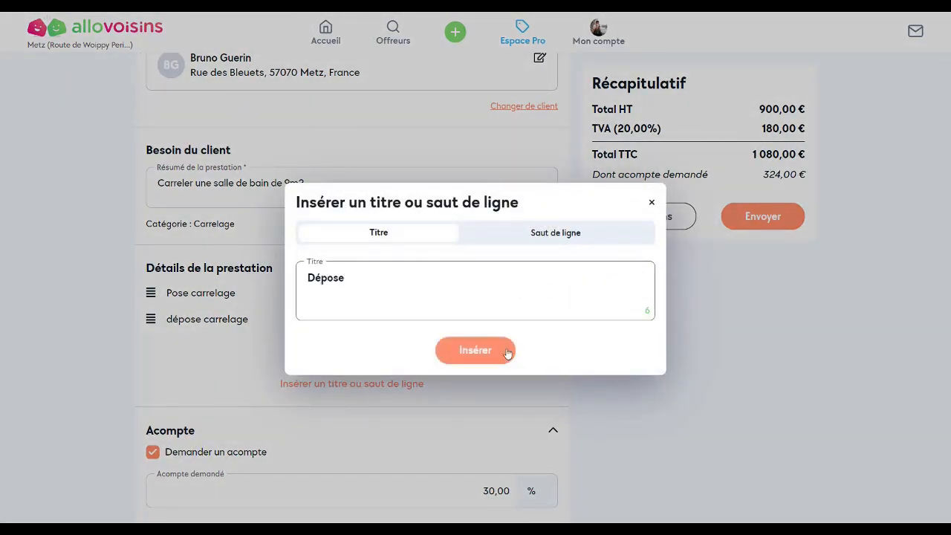
{"action": "left_click", "coordinate": [477, 357]}
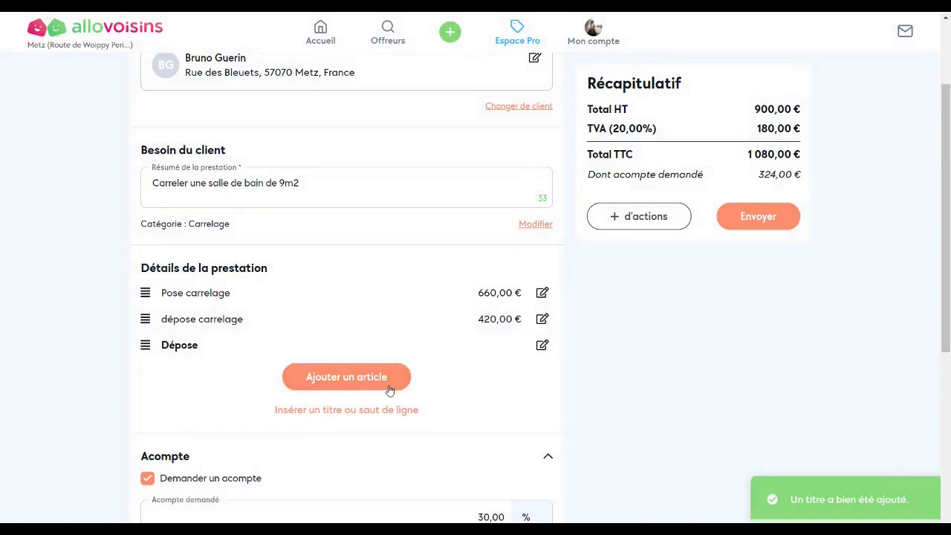
- Insert a line break and reorder rows: Dépose above dépose carrelage, break after Pose carrelage
{"action": "left_click", "coordinate": [345, 414]}
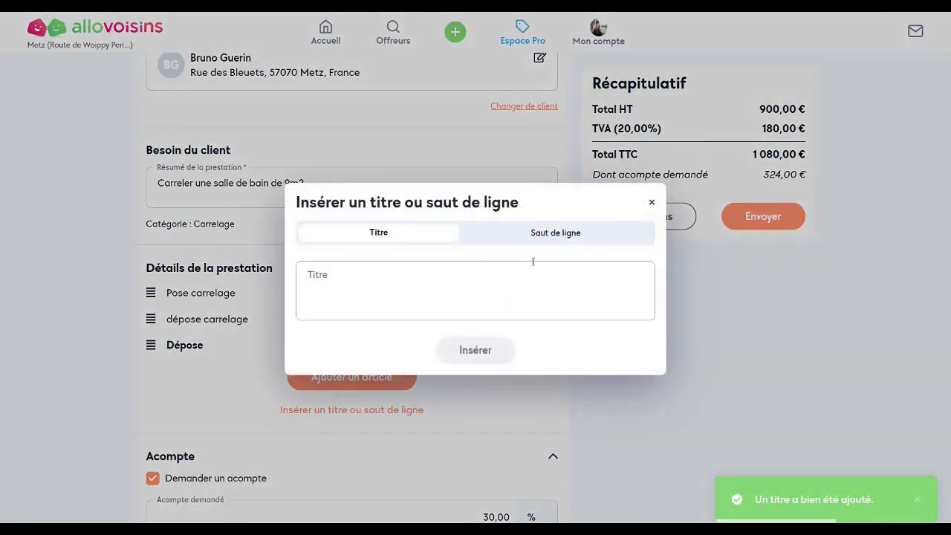
{"action": "left_click", "coordinate": [543, 250]}
{"action": "left_click", "coordinate": [482, 336]}
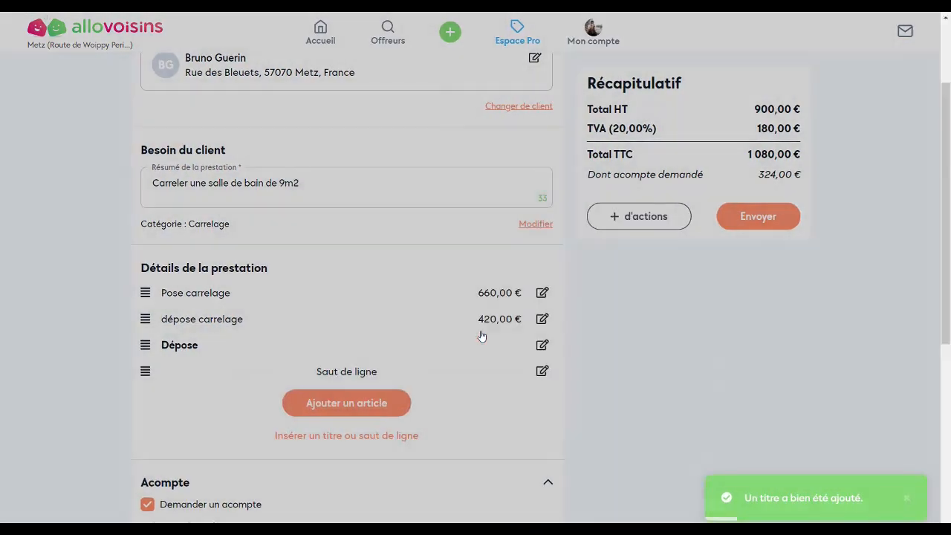
{"action": "left_click_drag", "start_coordinate": [172, 347], "coordinate": [171, 320]}
{"action": "left_click_drag", "start_coordinate": [159, 371], "coordinate": [173, 316]}
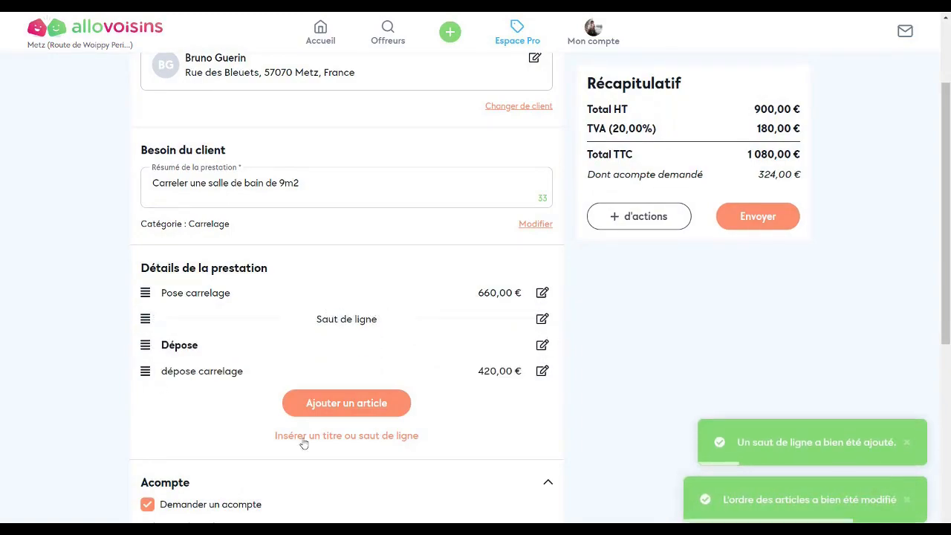
{"action": "scroll", "coordinate": [334, 431], "scroll_direction": "down", "scroll_amount": 2}
{"action": "scroll", "coordinate": [448, 446], "scroll_direction": "down", "scroll_amount": 1}
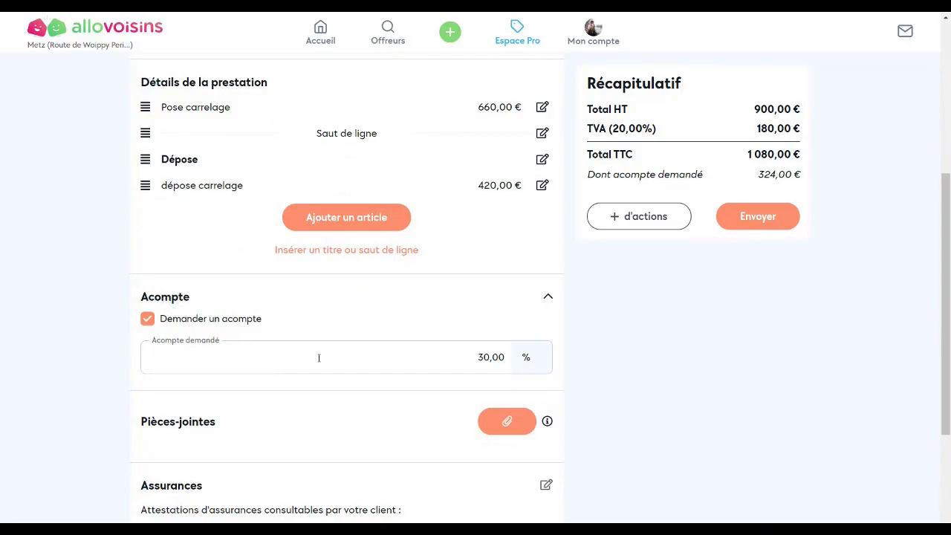
{"action": "left_click", "coordinate": [534, 360]}
{"action": "scroll", "coordinate": [535, 349], "scroll_direction": "down", "scroll_amount": 3}
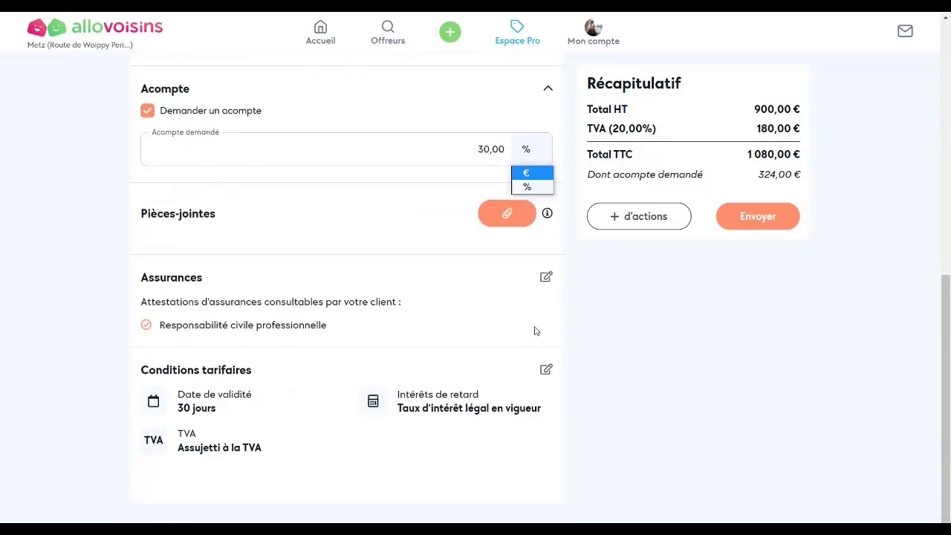
{"action": "left_click", "coordinate": [561, 160]}
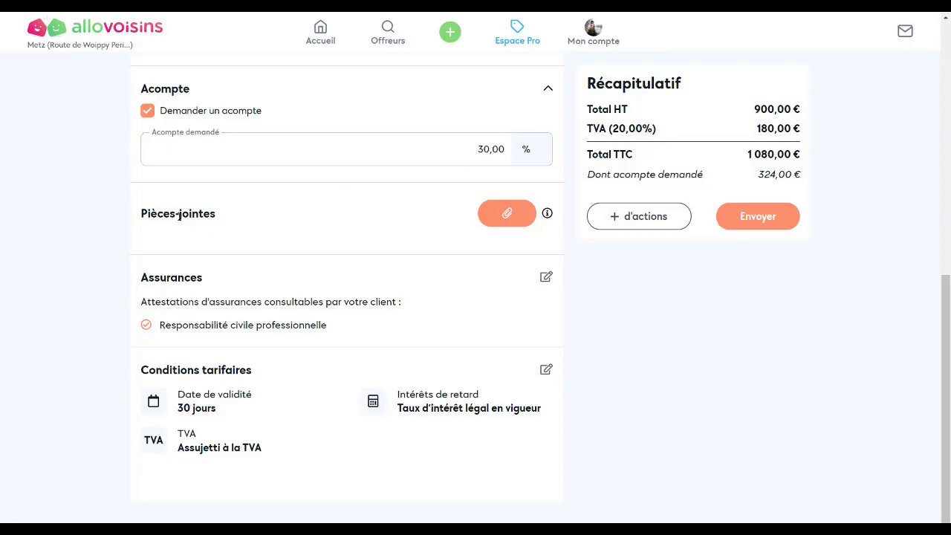
- Attach 'Photos avant travaux.pdf' under Pièces-jointes
{"action": "left_click", "coordinate": [509, 213]}
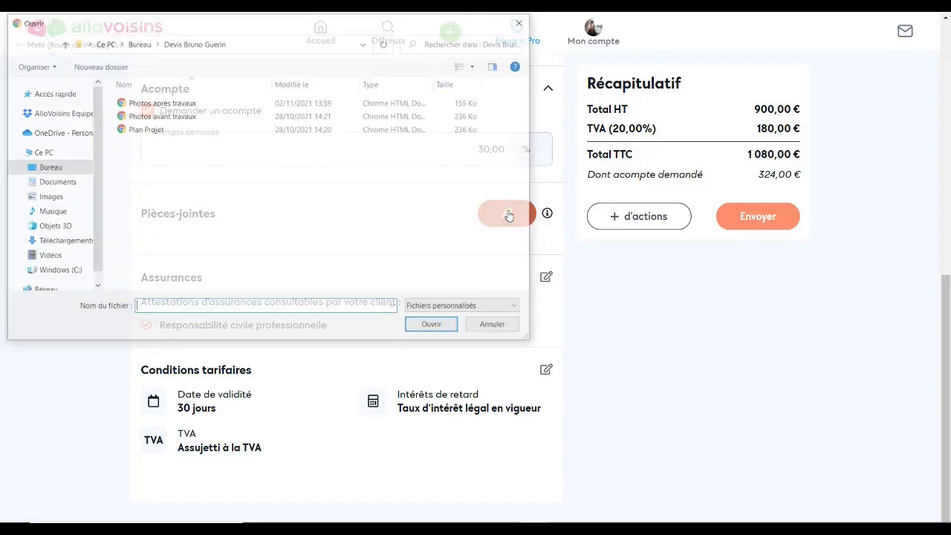
{"action": "left_click", "coordinate": [162, 116]}
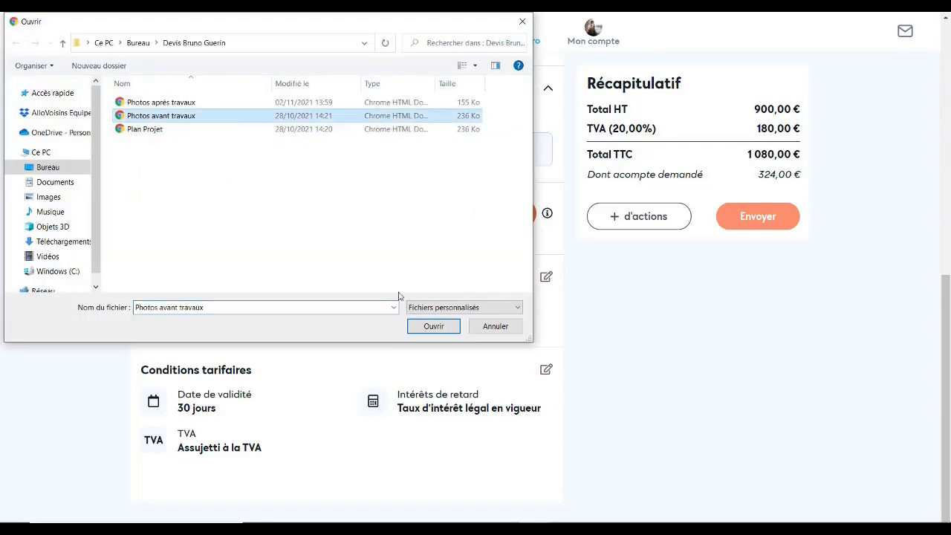
{"action": "left_click", "coordinate": [433, 326]}
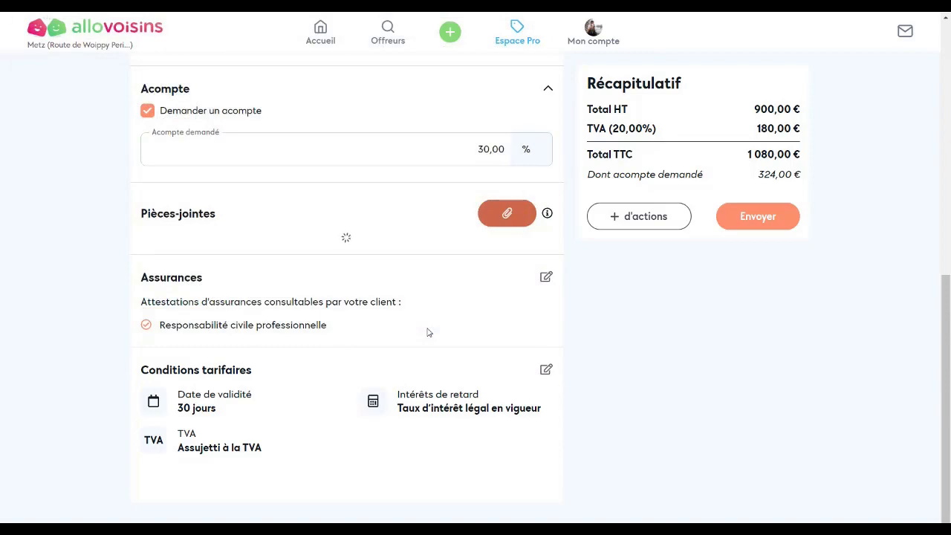
{"action": "scroll", "coordinate": [446, 330], "scroll_direction": "down", "scroll_amount": 2}
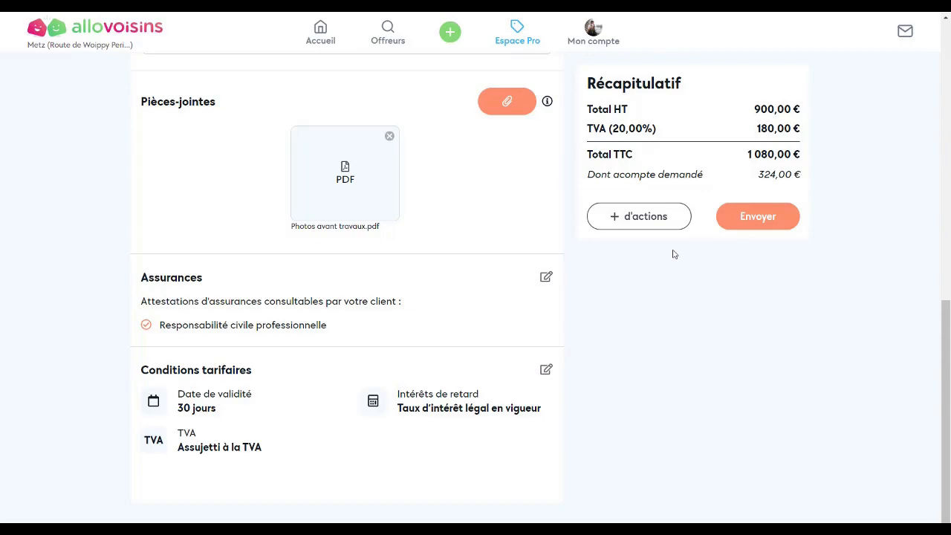
{"action": "left_click", "coordinate": [648, 222]}
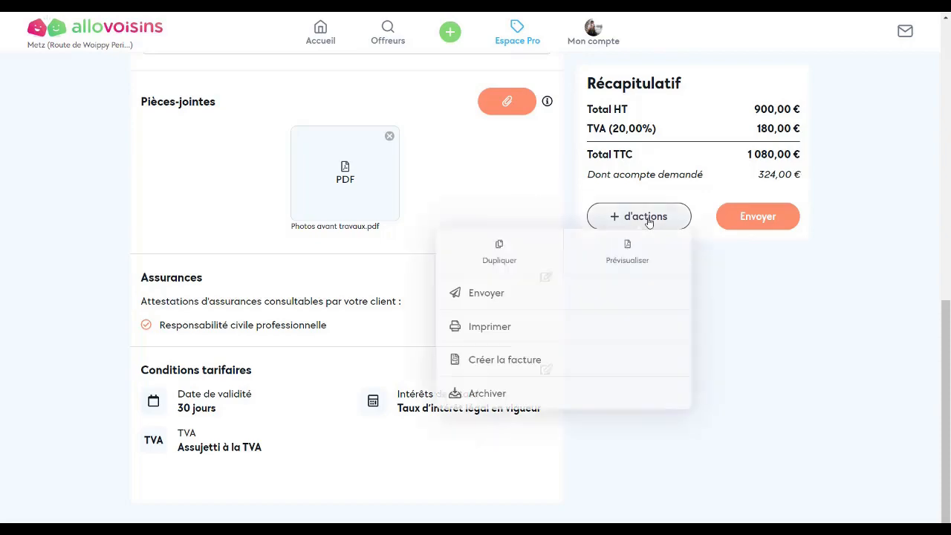
{"action": "left_click", "coordinate": [636, 261]}
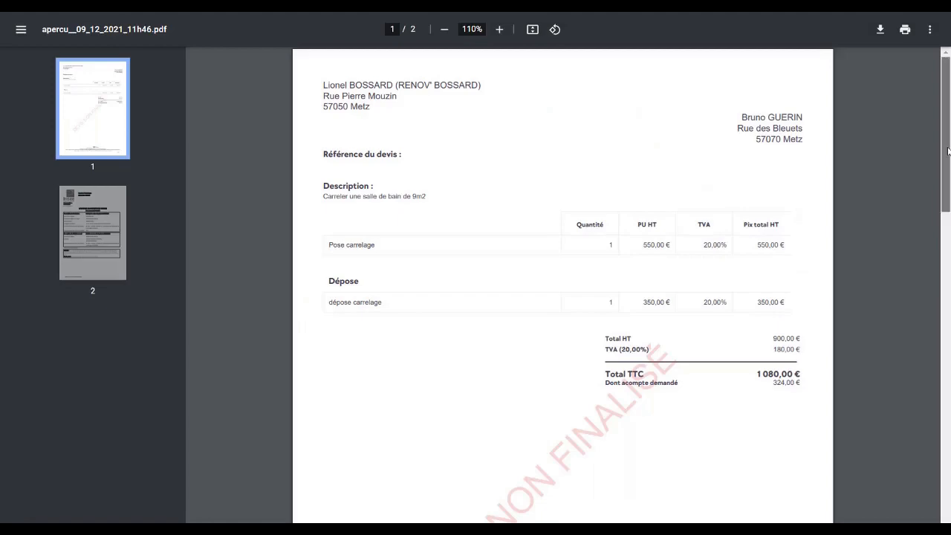
{"action": "left_click_drag", "start_coordinate": [948, 151], "coordinate": [949, 202]}
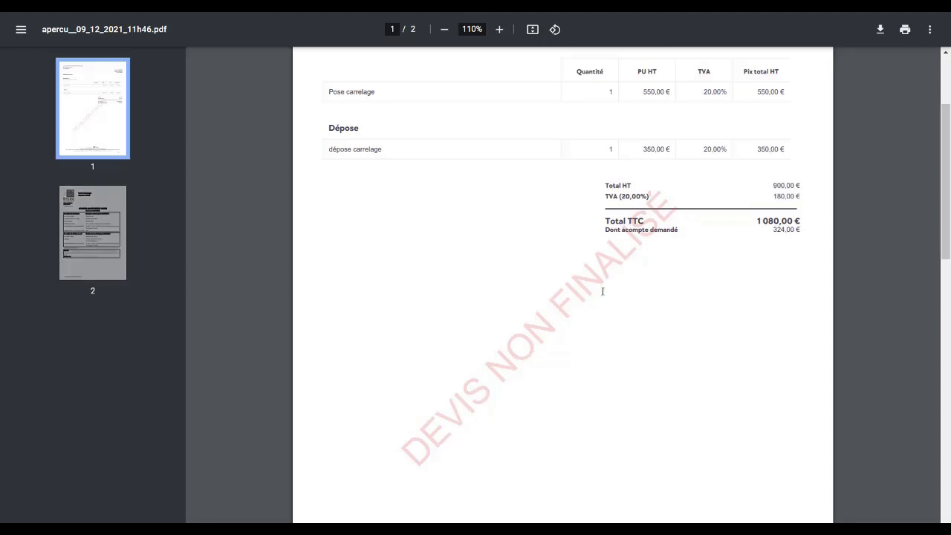
{"action": "left_click_drag", "start_coordinate": [947, 222], "coordinate": [942, 182]}
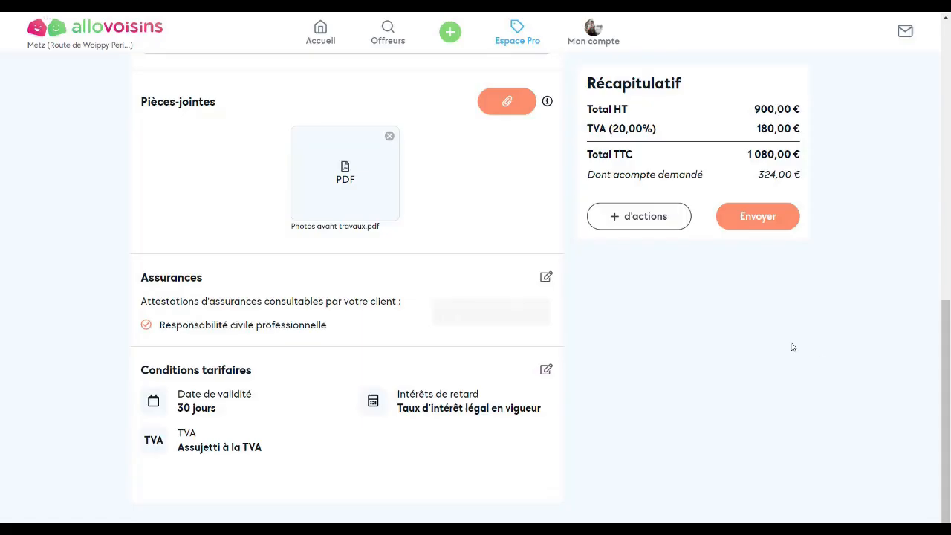
- Send the 1 080,00 € TTC quote to the client via Envoyer le devis
{"action": "left_click", "coordinate": [764, 223]}
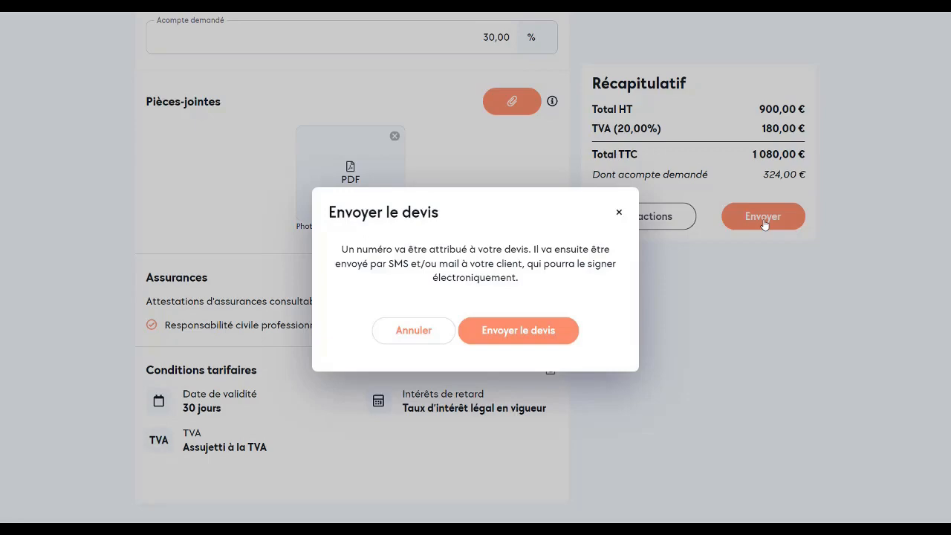
{"action": "left_click", "coordinate": [520, 336]}
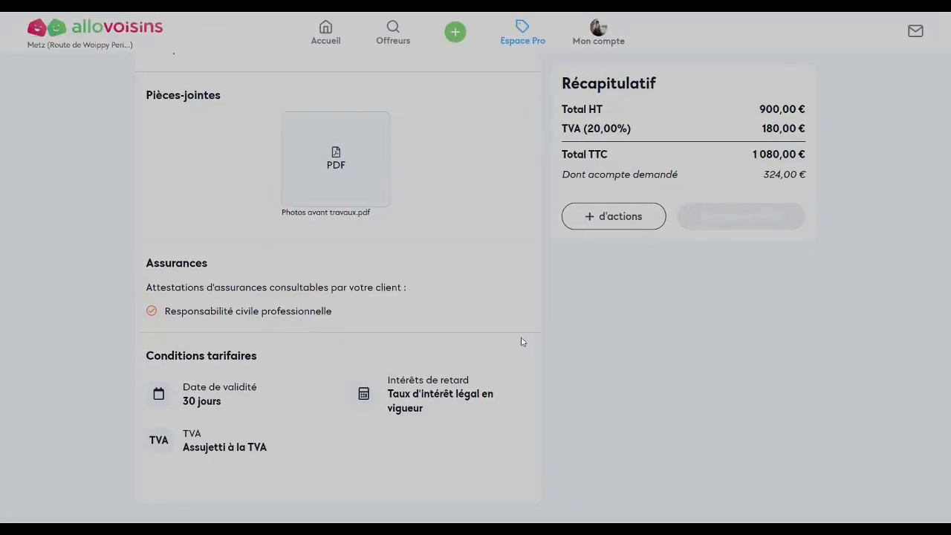
{"action": "scroll", "coordinate": [378, 240], "scroll_direction": "up", "scroll_amount": 5}
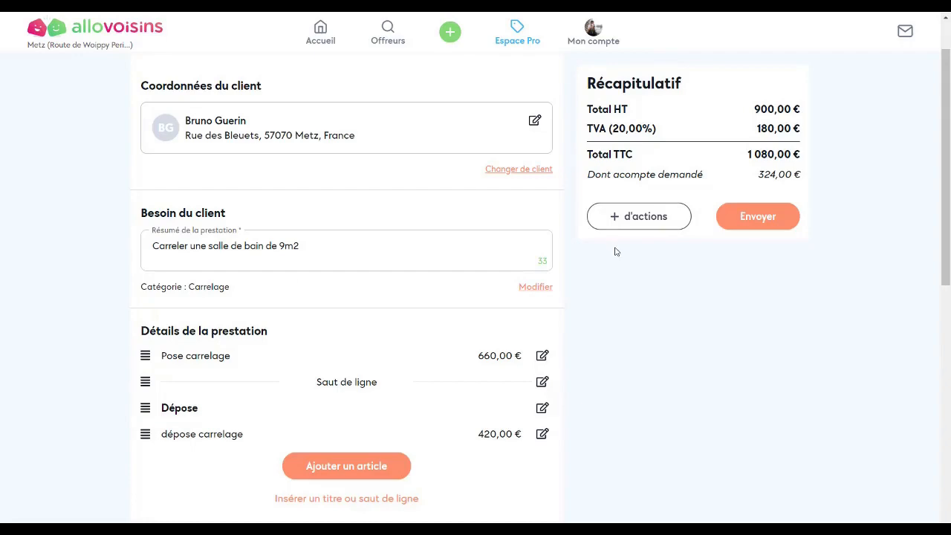
- Print the quote from '+ d'actions' so it gets numbered as Devis envoyé
{"action": "left_click", "coordinate": [651, 223]}
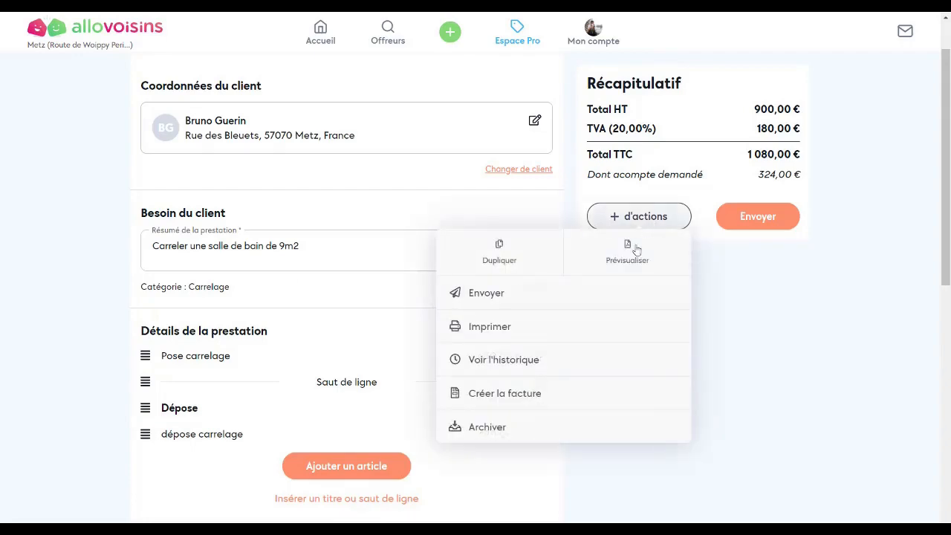
{"action": "left_click", "coordinate": [490, 327]}
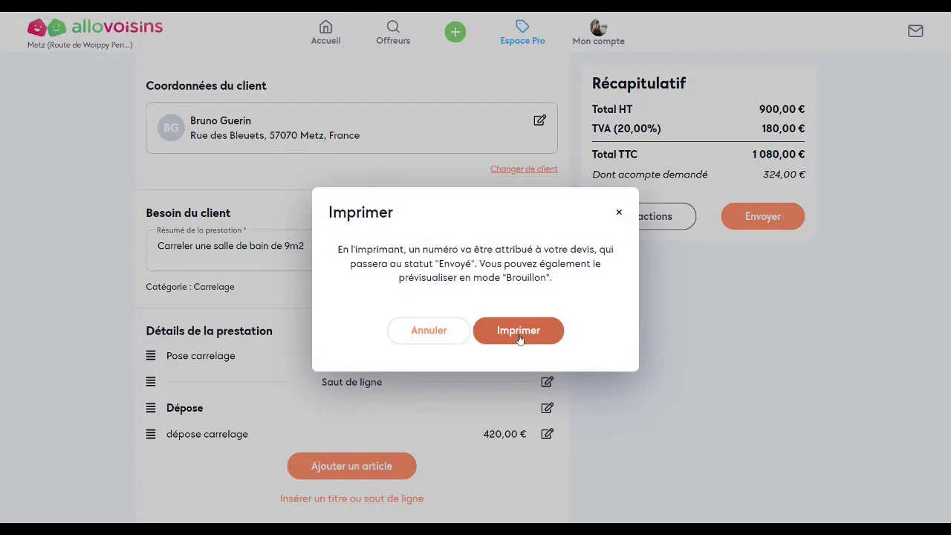
{"action": "left_click", "coordinate": [521, 339]}
{"action": "left_click", "coordinate": [520, 339]}
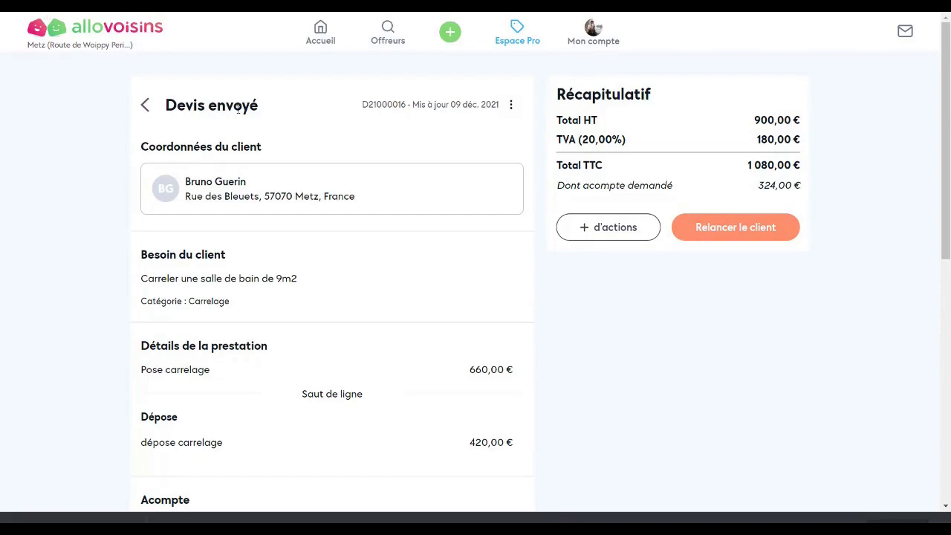
- Send the client an SMS/mail reminder to respond to the quote
{"action": "left_click", "coordinate": [729, 233]}
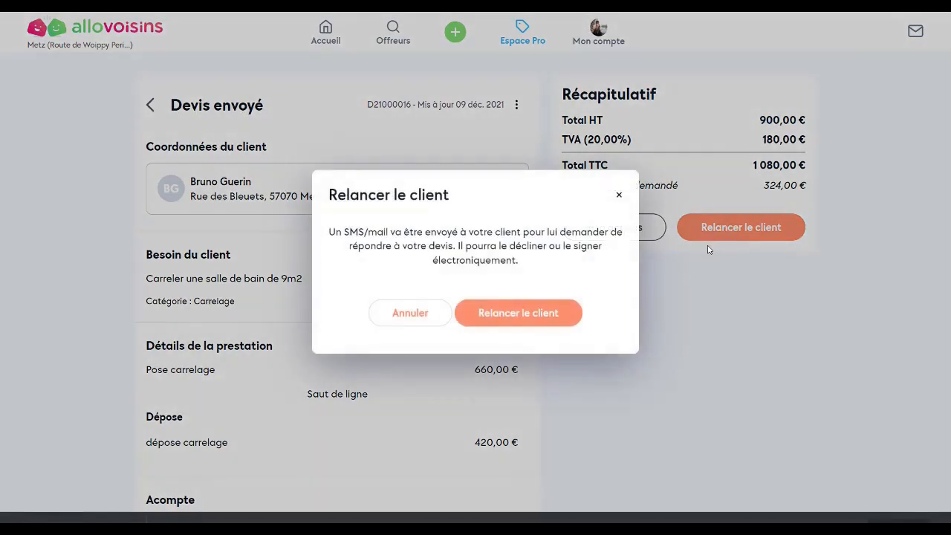
{"action": "left_click", "coordinate": [529, 322]}
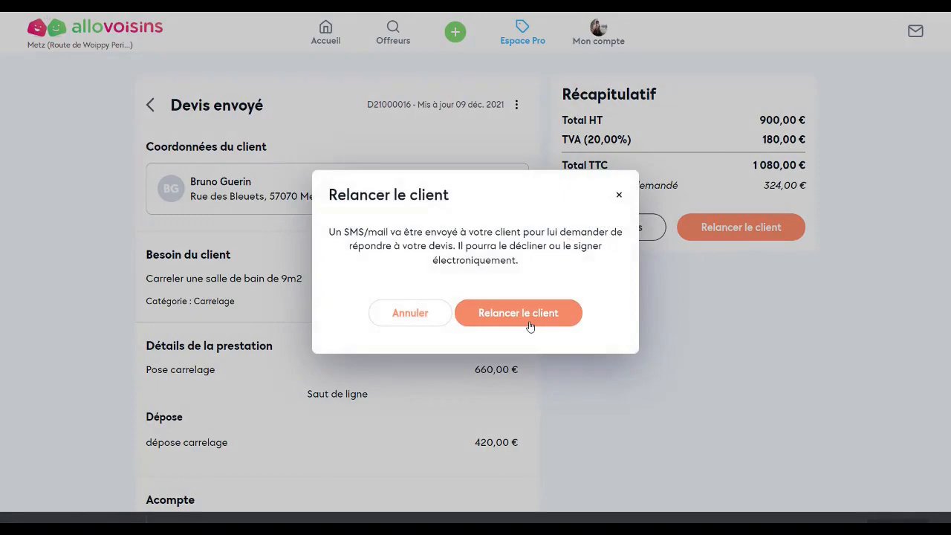